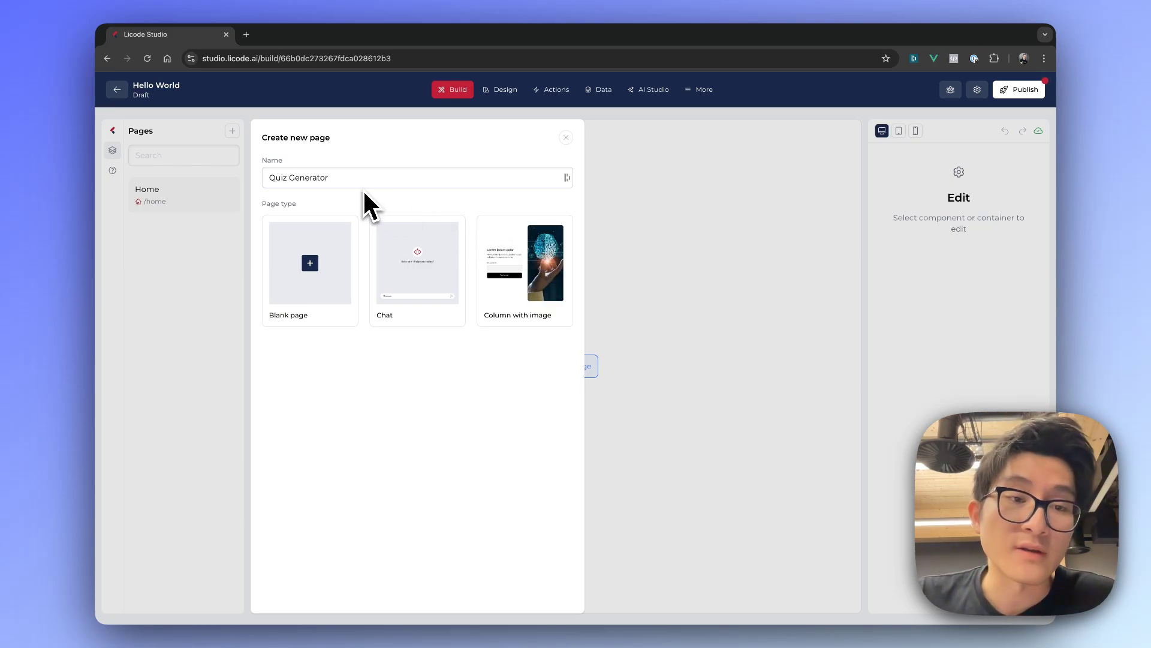
Create the Quiz Generator page using the blank page type
click(307, 274)
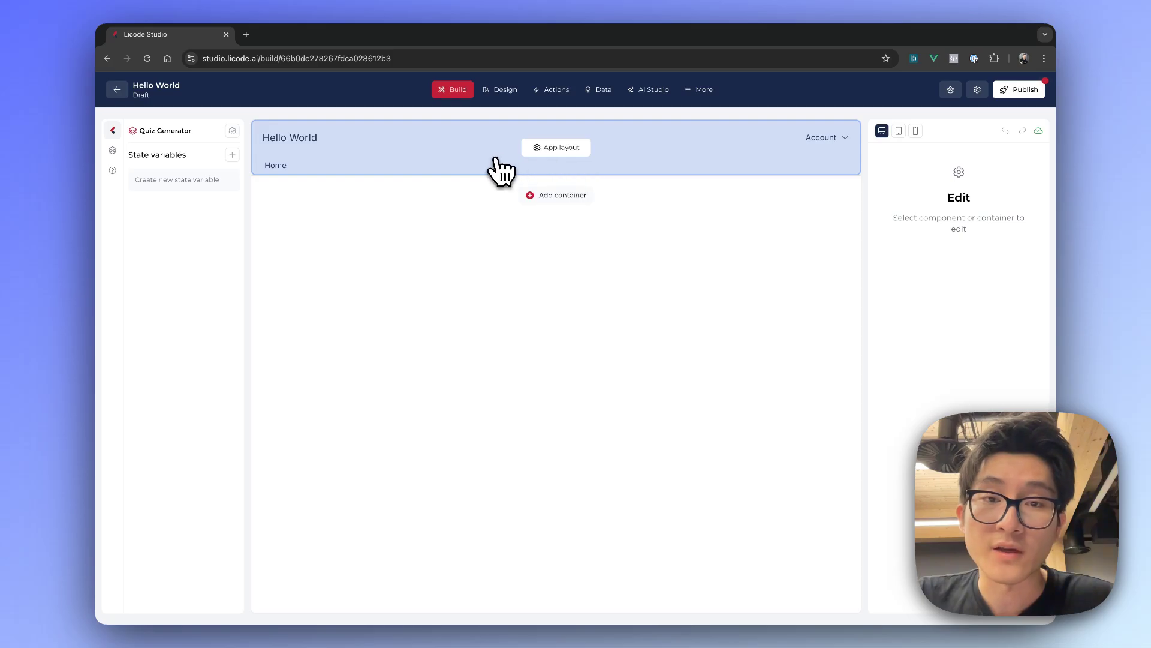
Review the app layout and navigation options, the Quiz Generator page settings and the list of pages
click(557, 150)
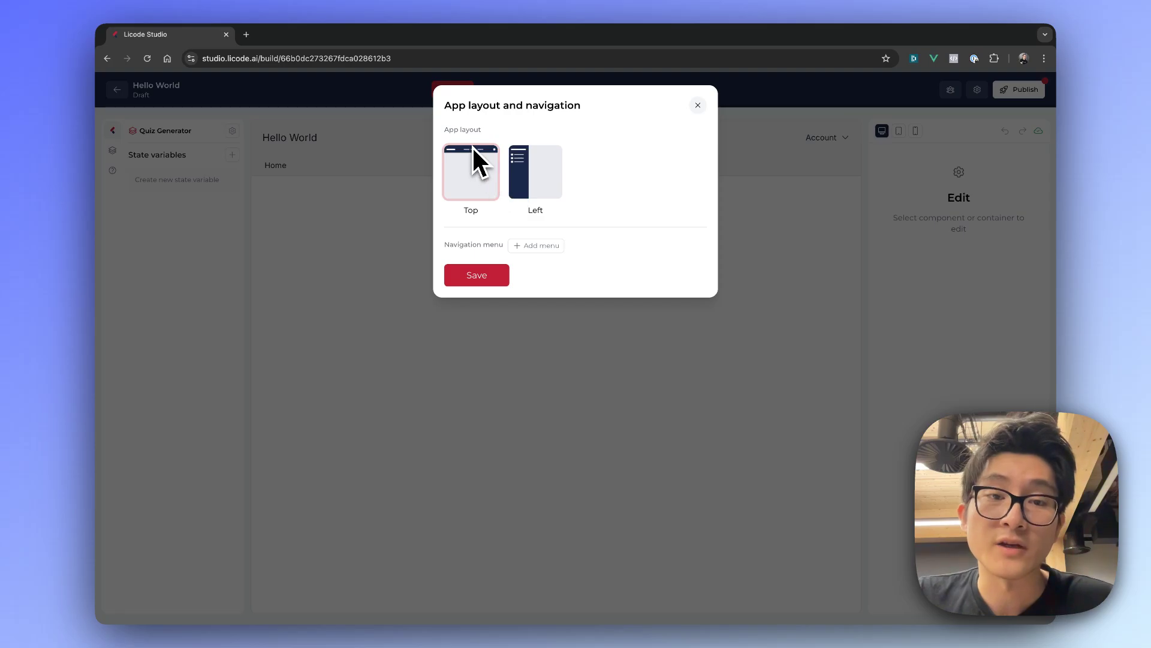
click(698, 106)
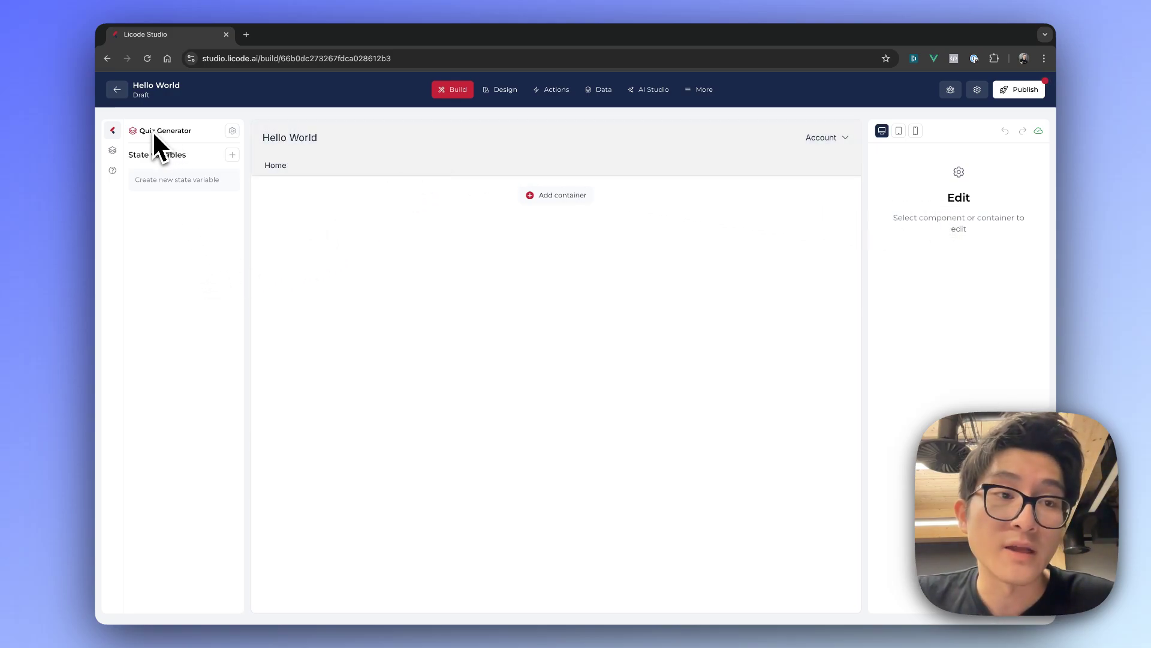
click(232, 131)
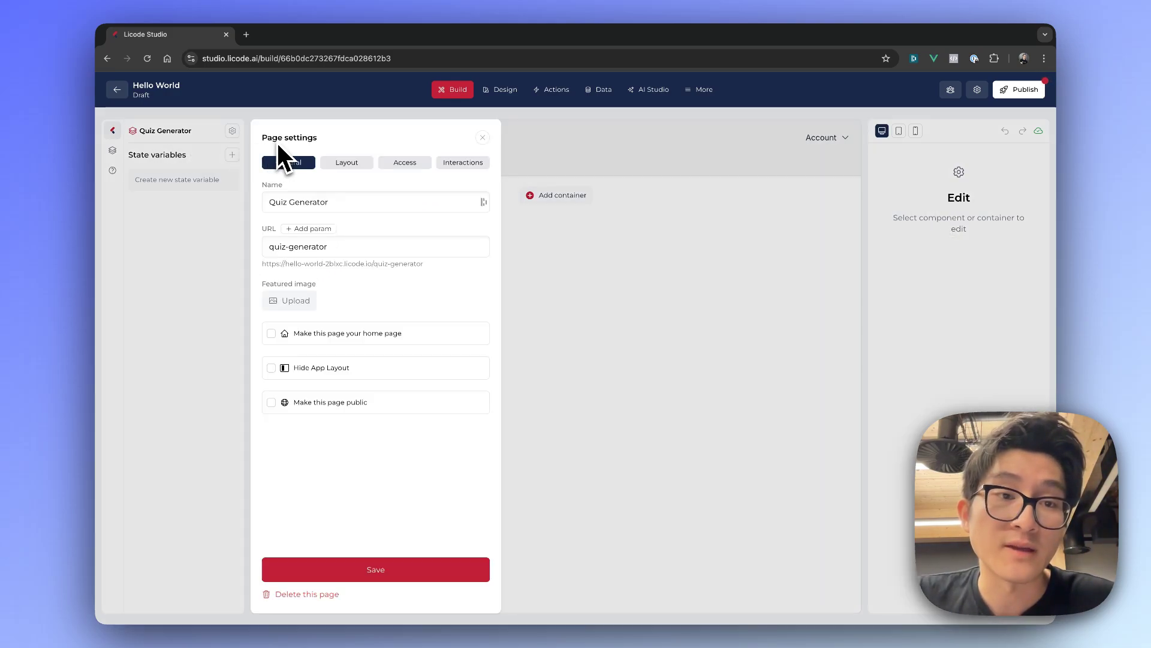
click(199, 229)
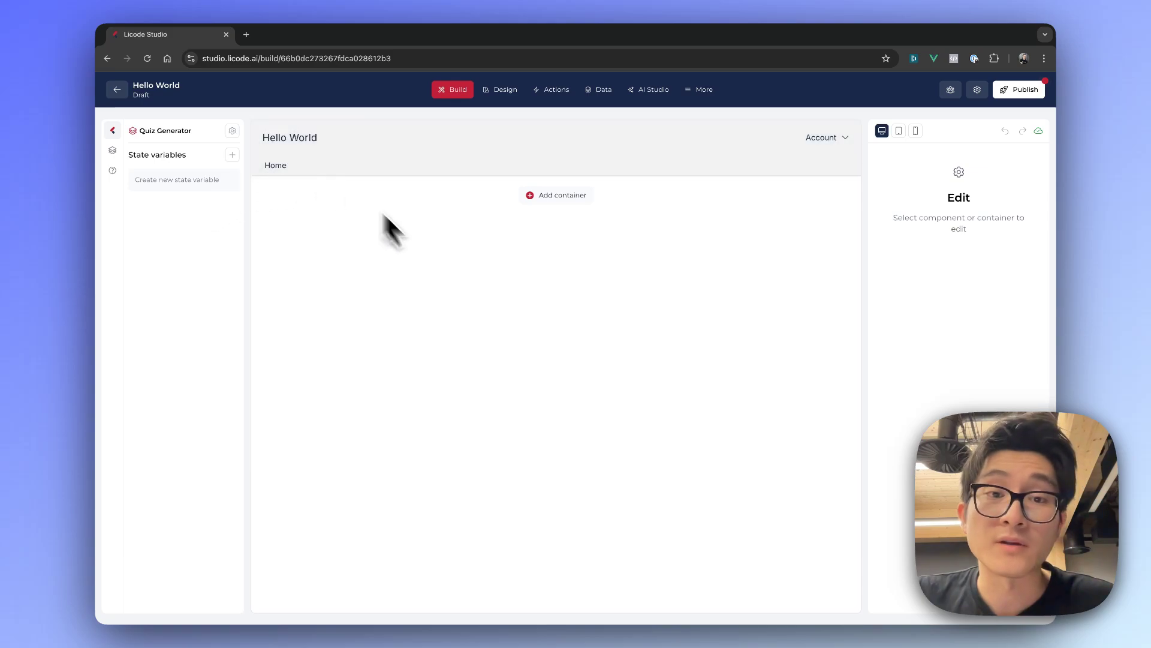
click(118, 157)
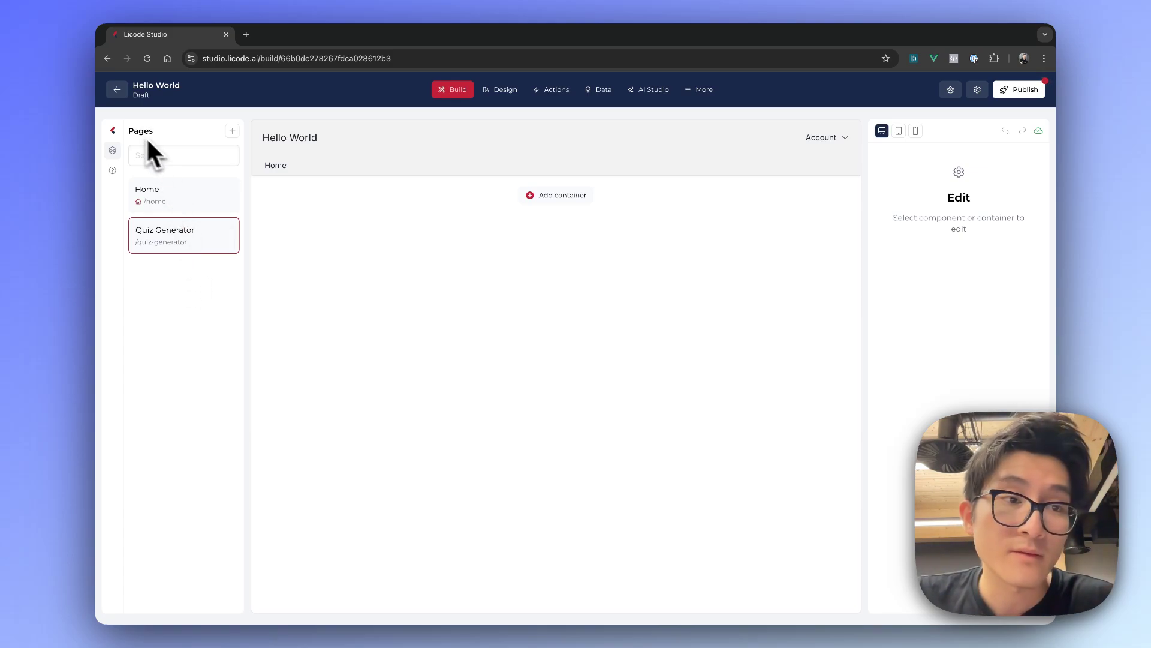
click(114, 132)
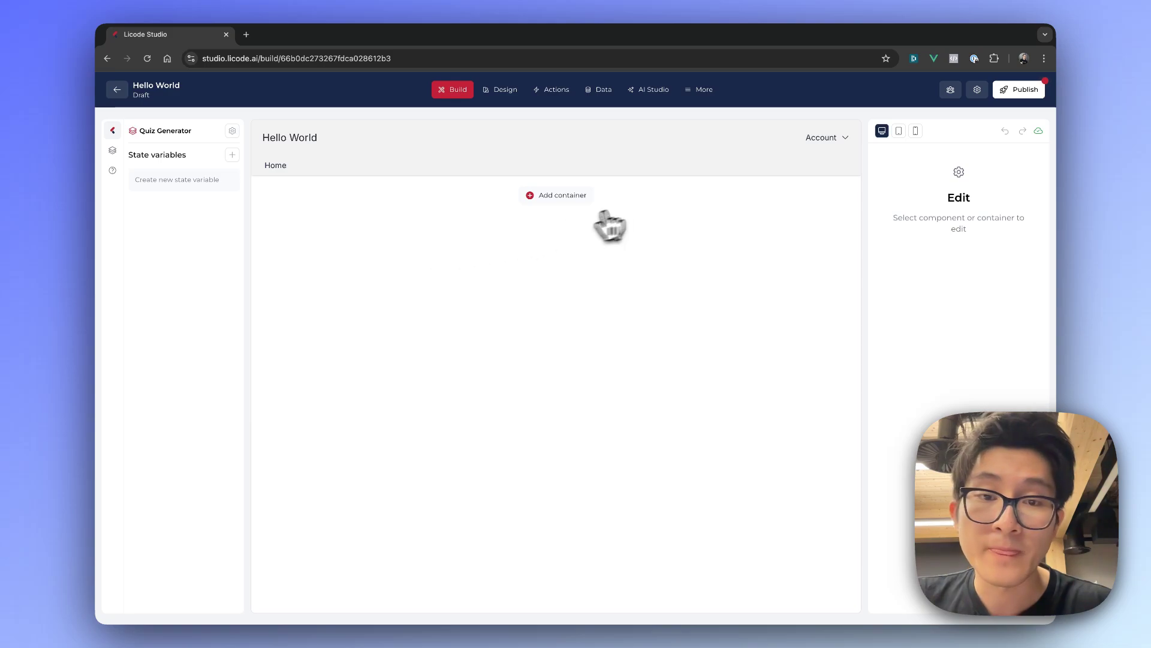
Add a container to the empty Quiz Generator page and divide it into 3 columns
click(577, 200)
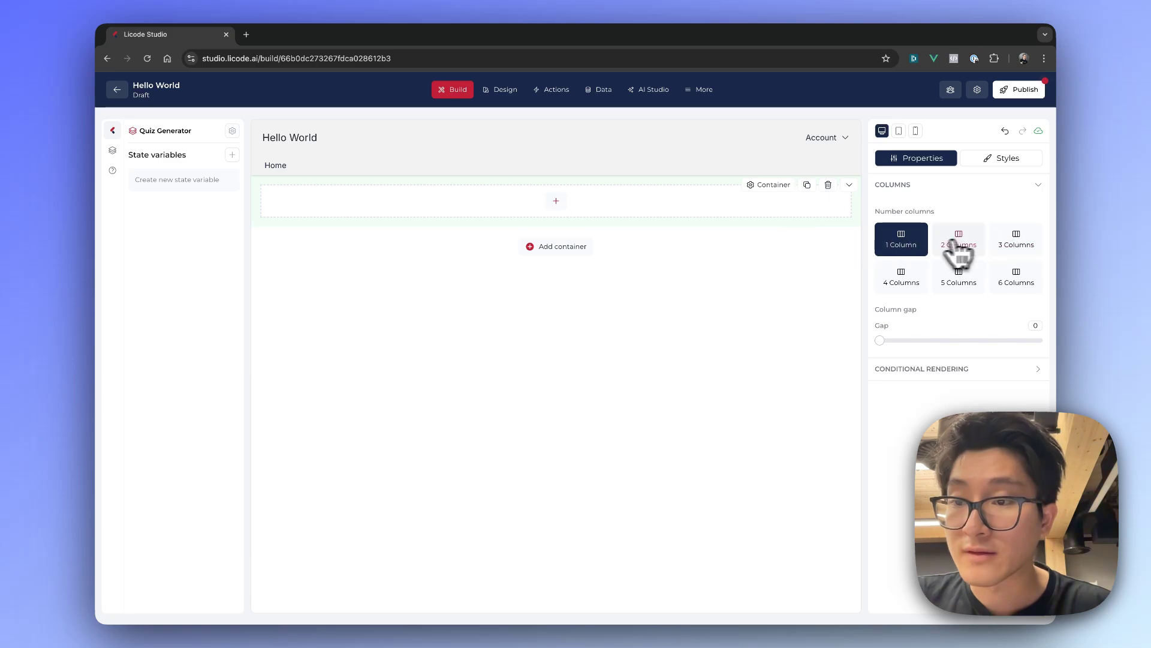
click(1013, 246)
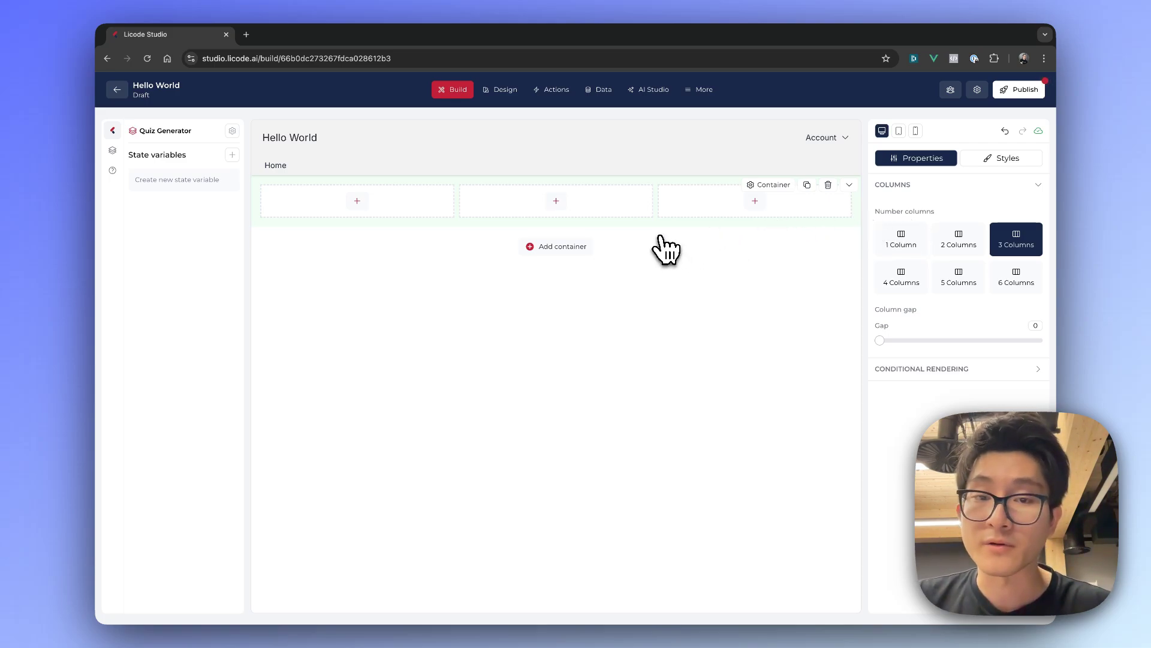
Insert a Heading component in the container's middle column and set its text to "Quiz Generator"
click(556, 202)
mouse_move(329, 211)
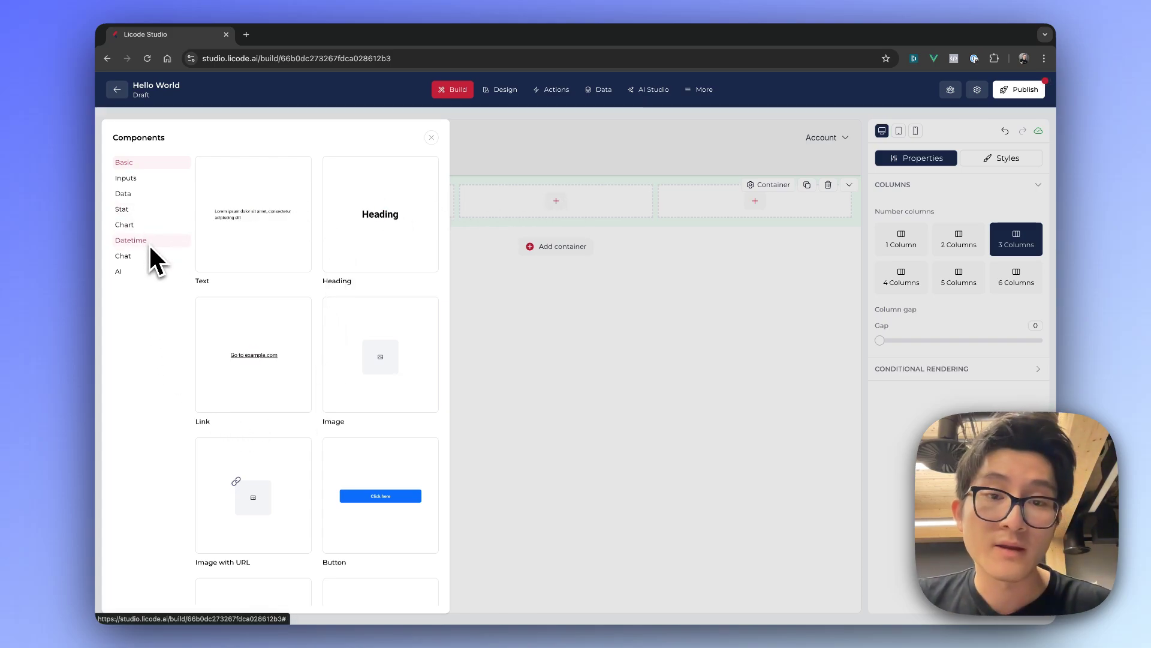
click(393, 235)
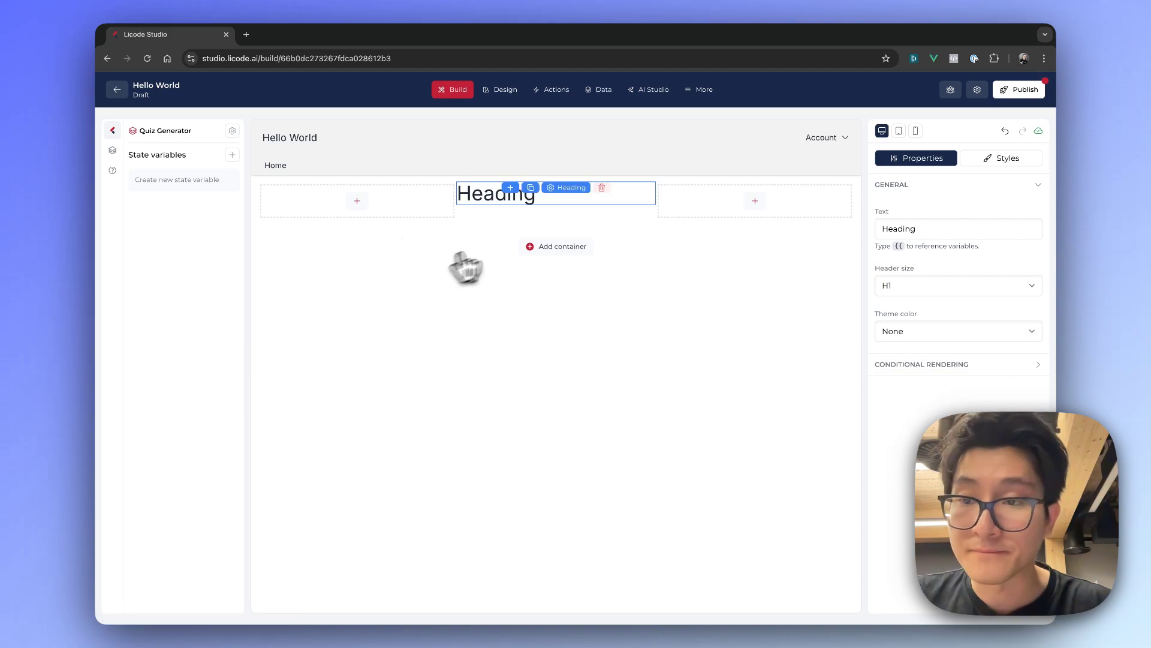
double_click(906, 228)
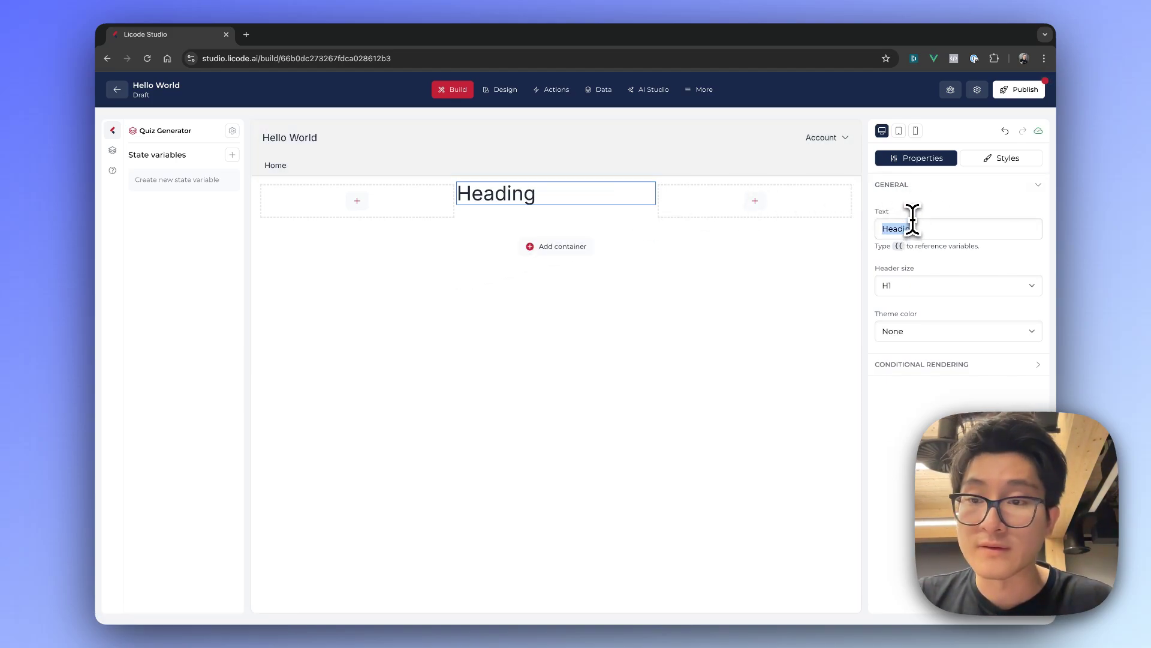
text(Quiz Generator)
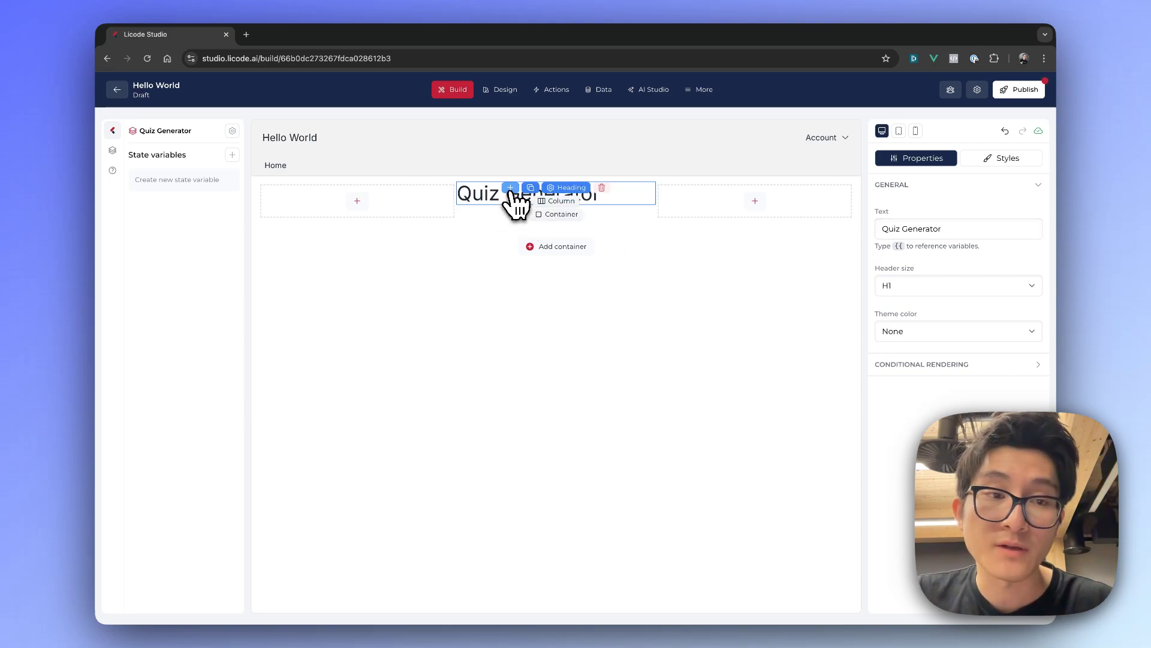
Add a text input, a long text input and a button, stacked in that order below the Quiz Generator heading
click(510, 191)
click(126, 177)
drag(228, 212, 504, 231)
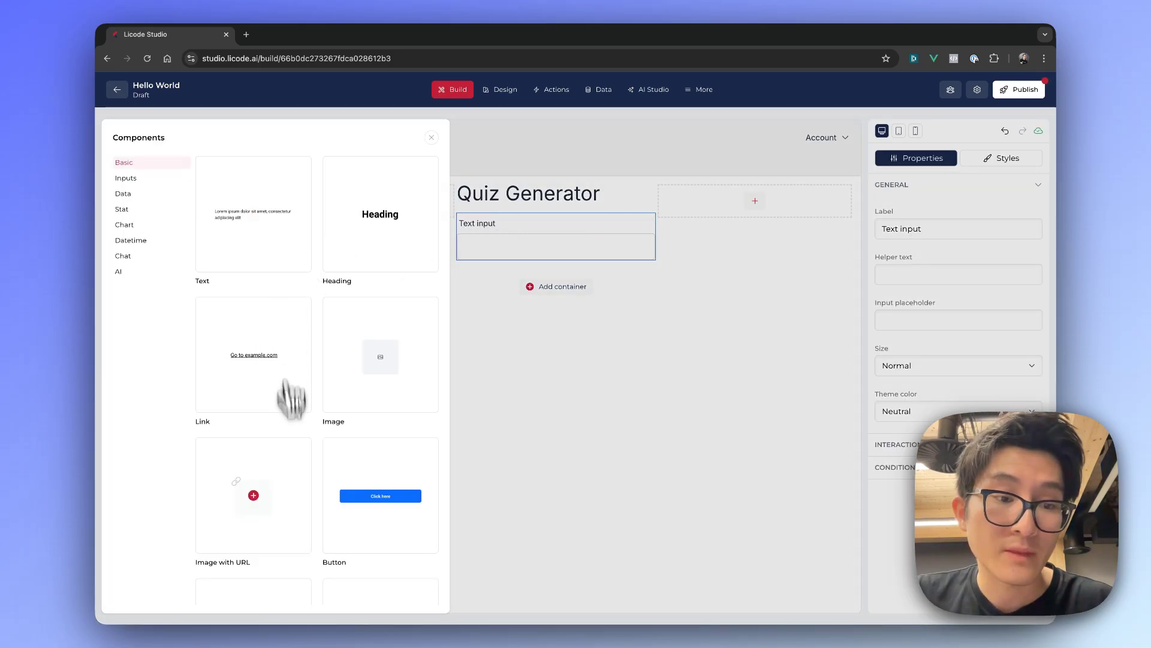
click(139, 178)
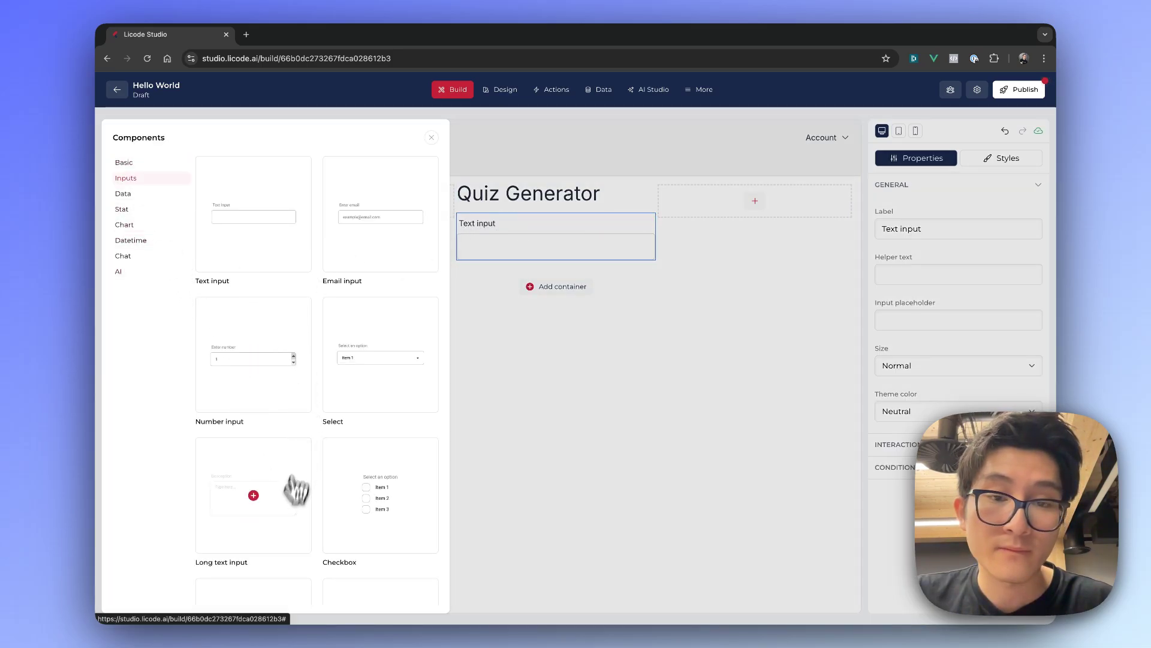
drag(295, 488, 504, 288)
click(360, 499)
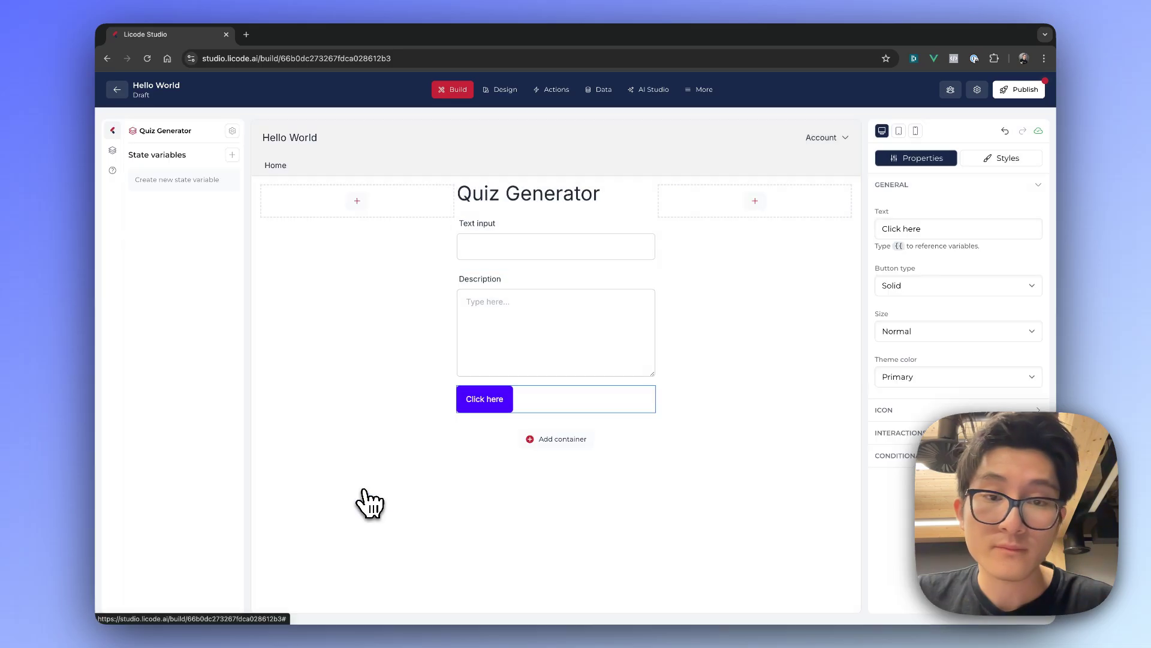
Set the label of the text input below the heading to "Name"
click(566, 247)
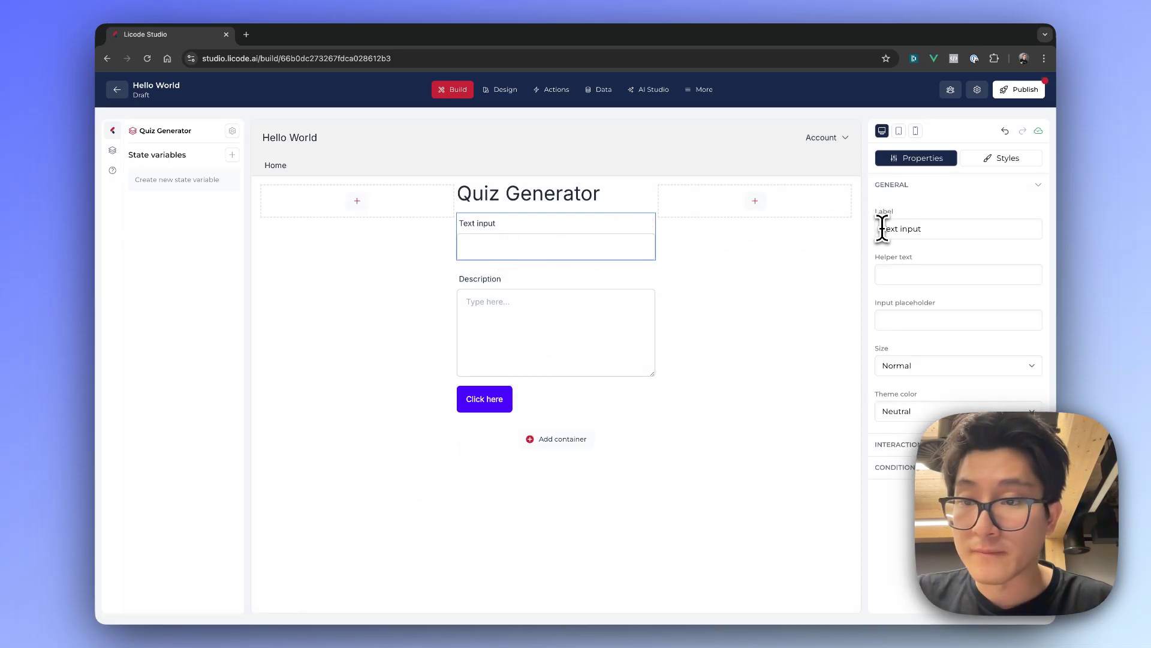
drag(881, 228, 994, 229)
text(Name)
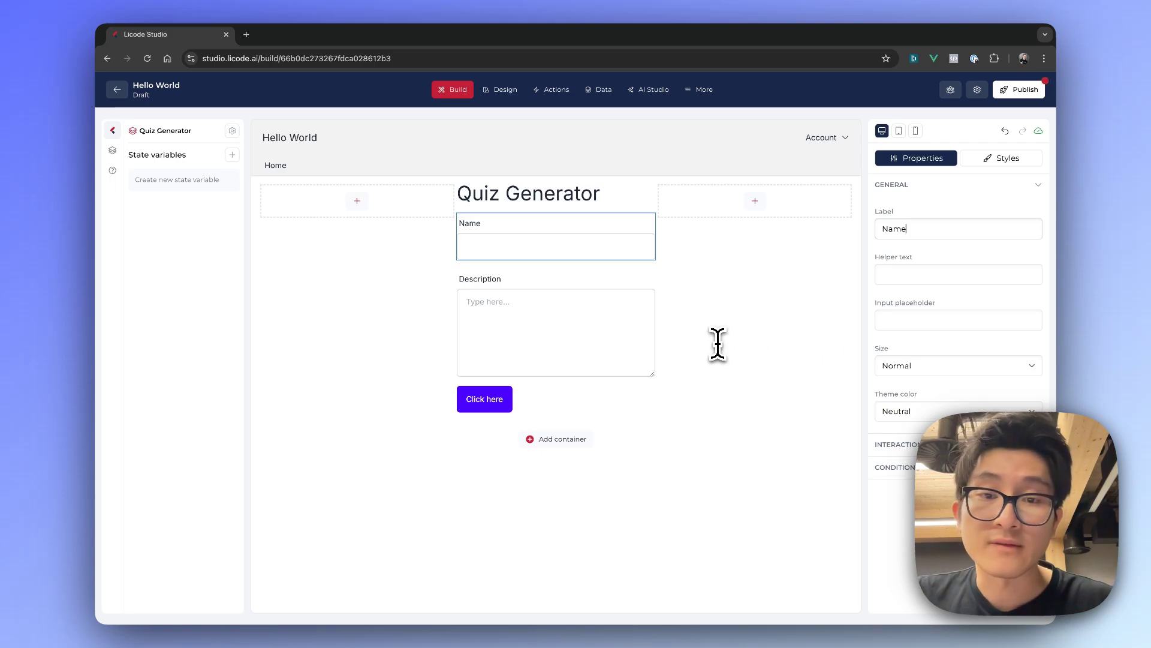
Center-align the text of the Quiz Generator heading
click(549, 202)
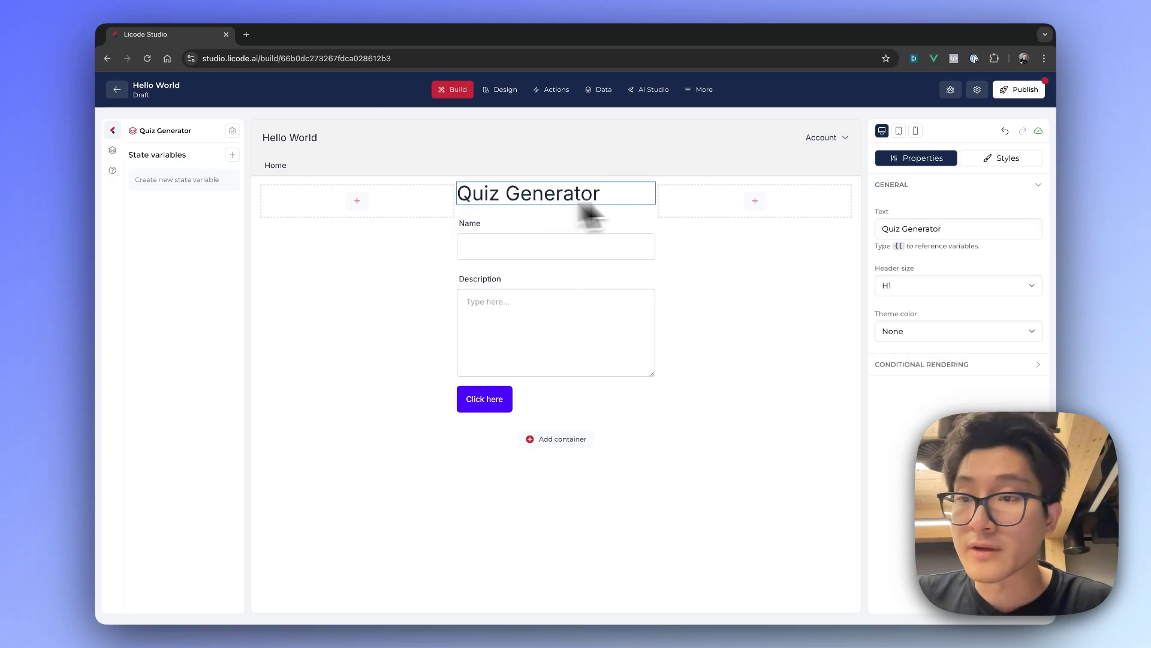
click(997, 160)
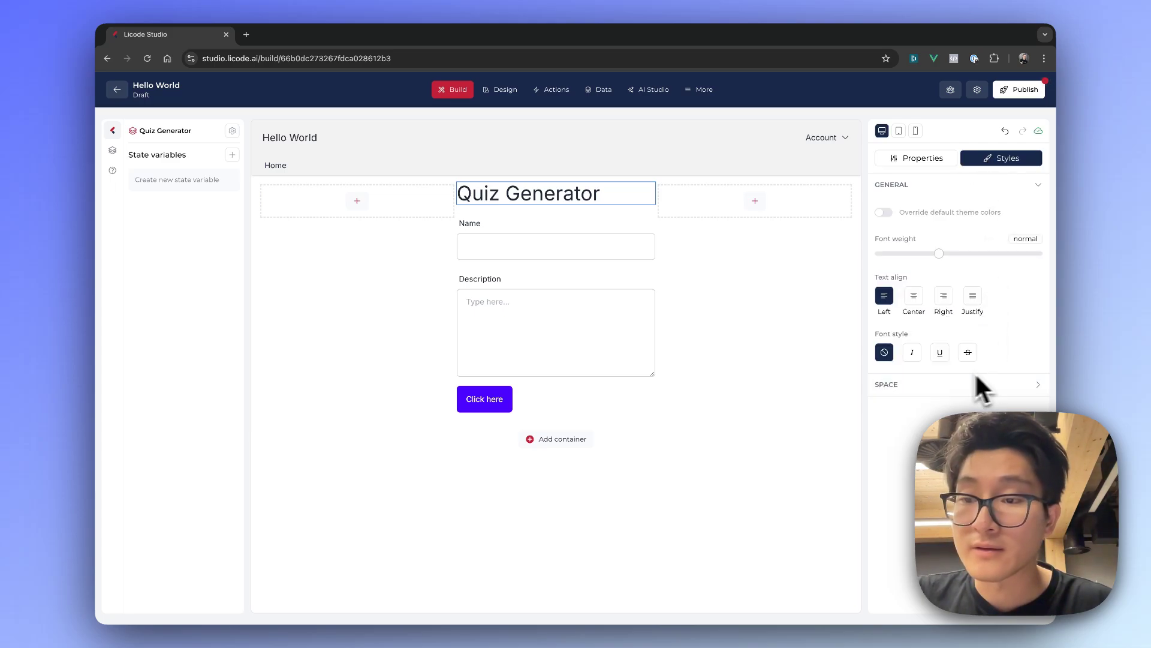
click(913, 297)
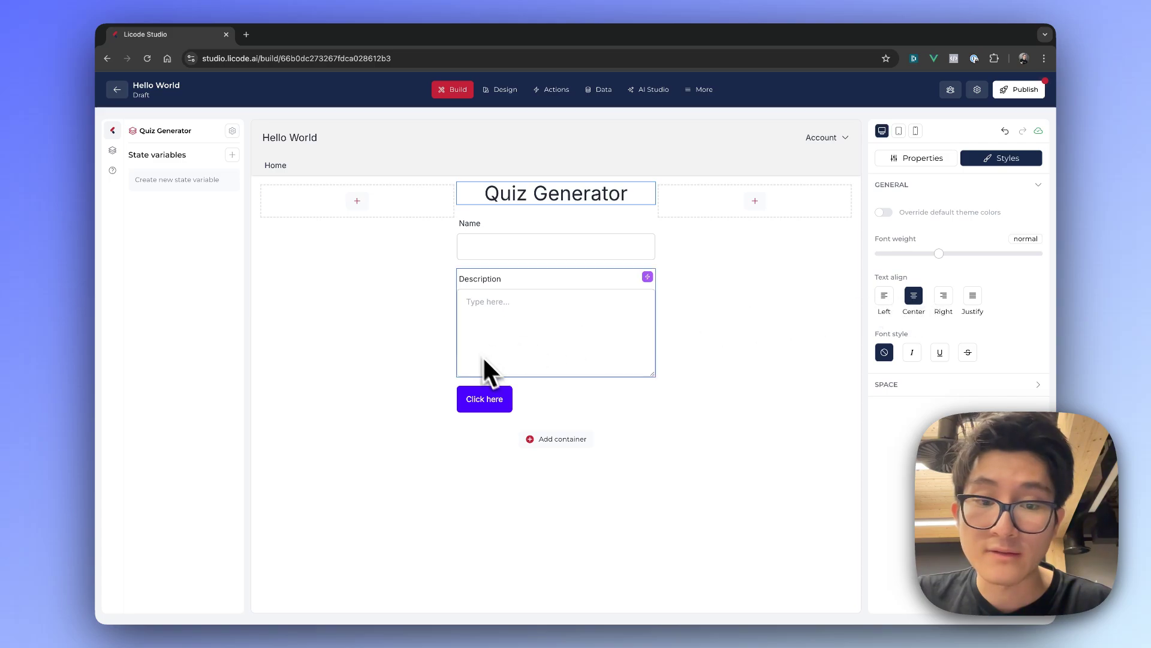
Set the width of the "Click here" button to full so it spans the column
click(538, 399)
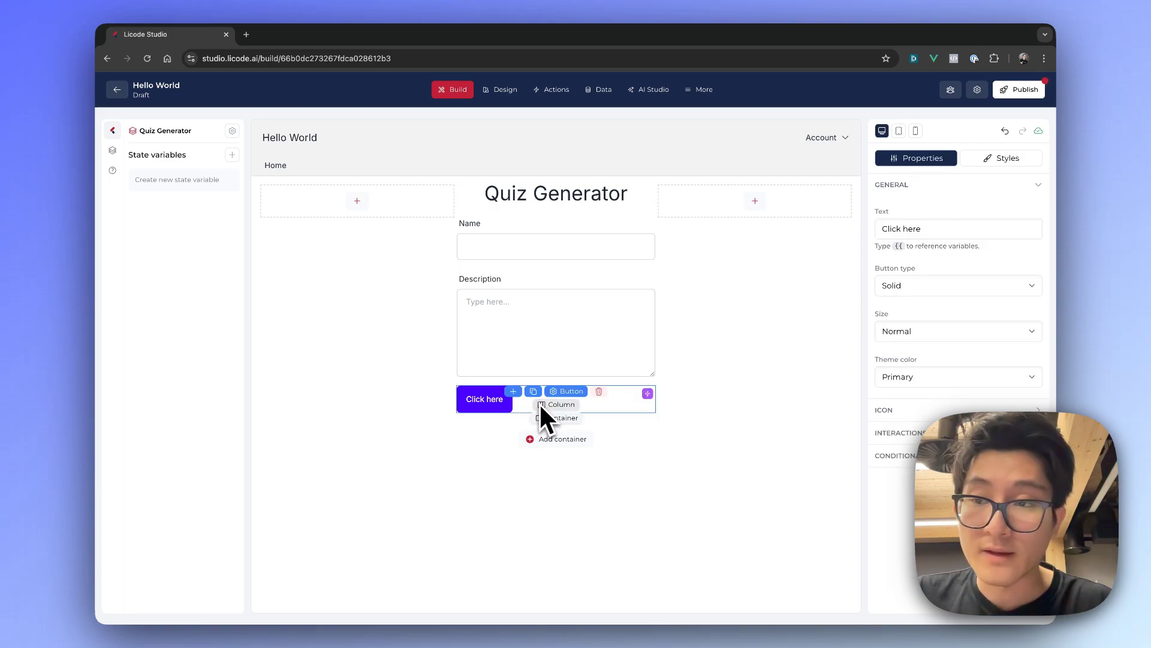
click(1001, 158)
drag(887, 313, 1026, 330)
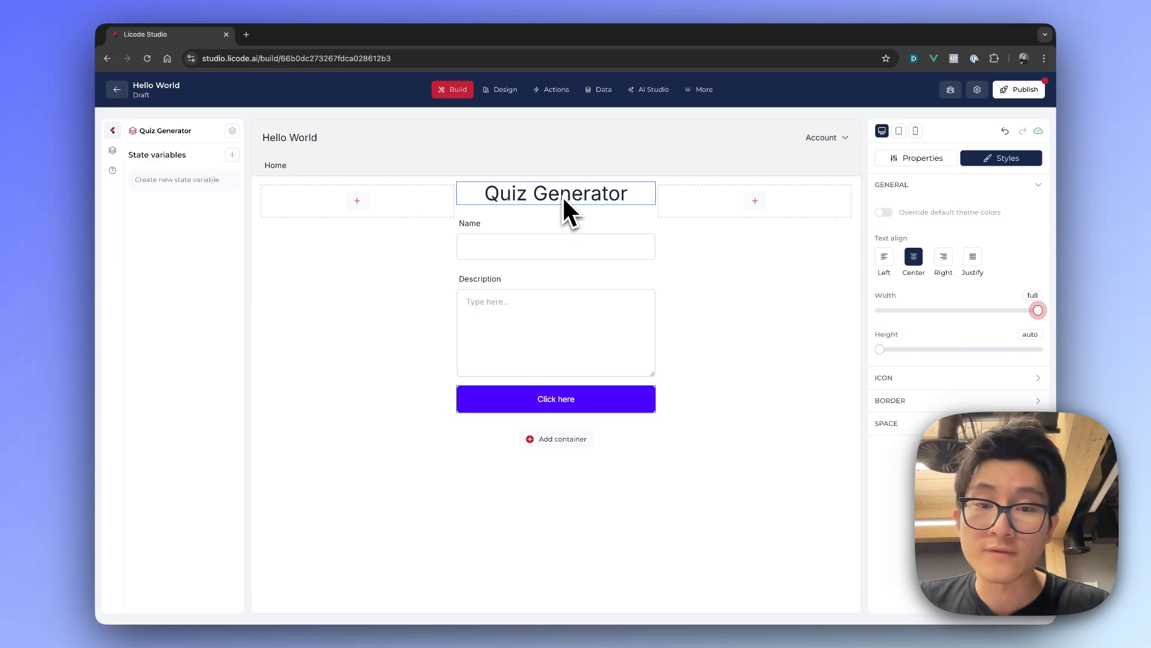
Widen the middle column that holds the form by setting its column size to 3
click(592, 247)
mouse_move(573, 225)
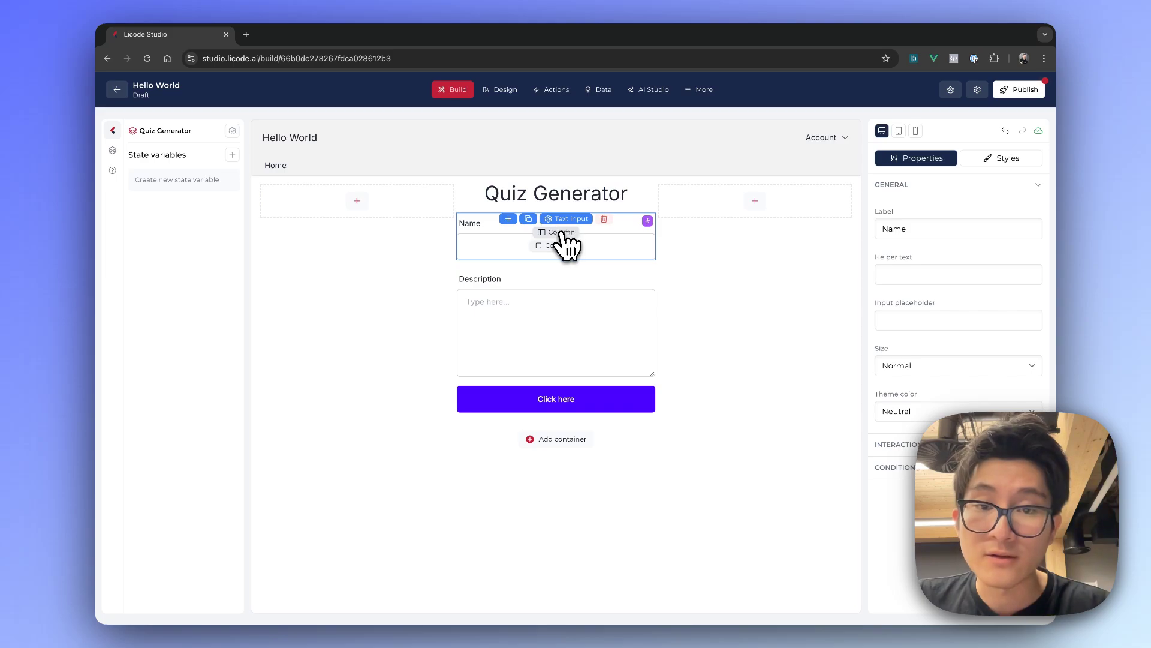
click(561, 232)
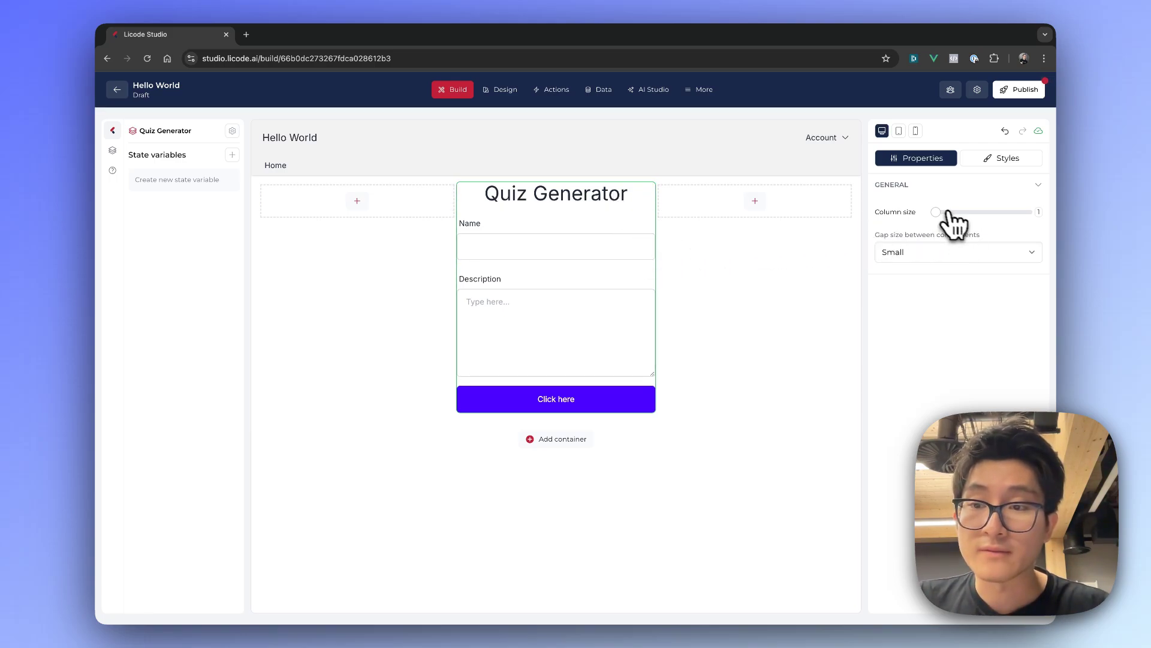
drag(936, 212, 953, 215)
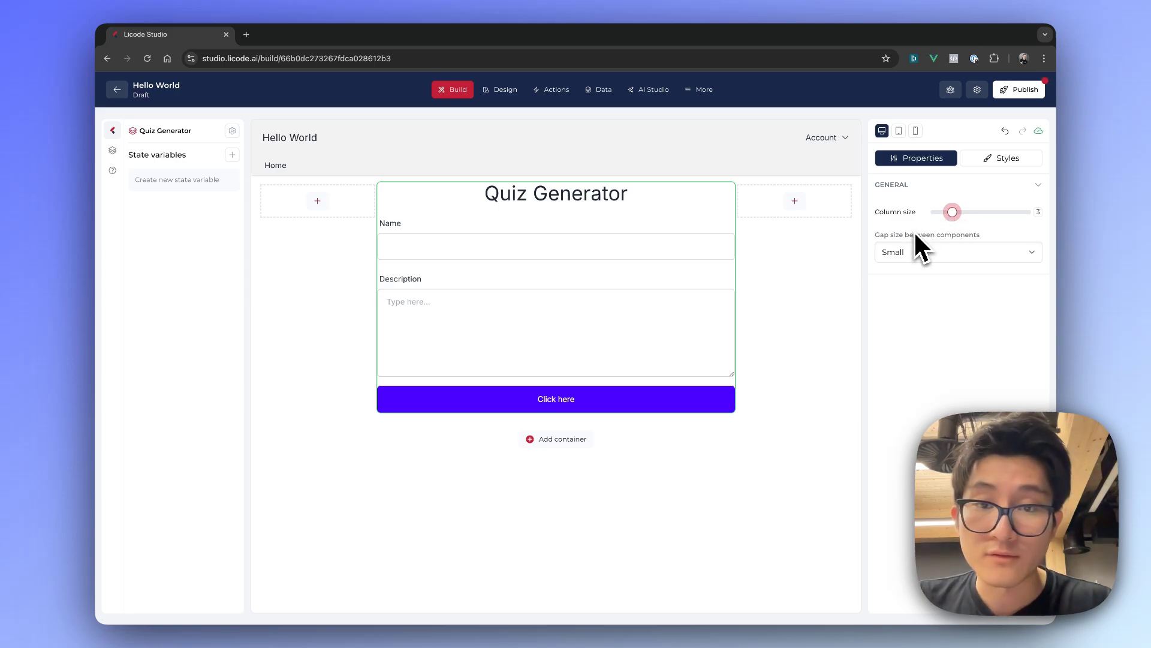
Open the properties of the "Click here" button below the description field
click(478, 400)
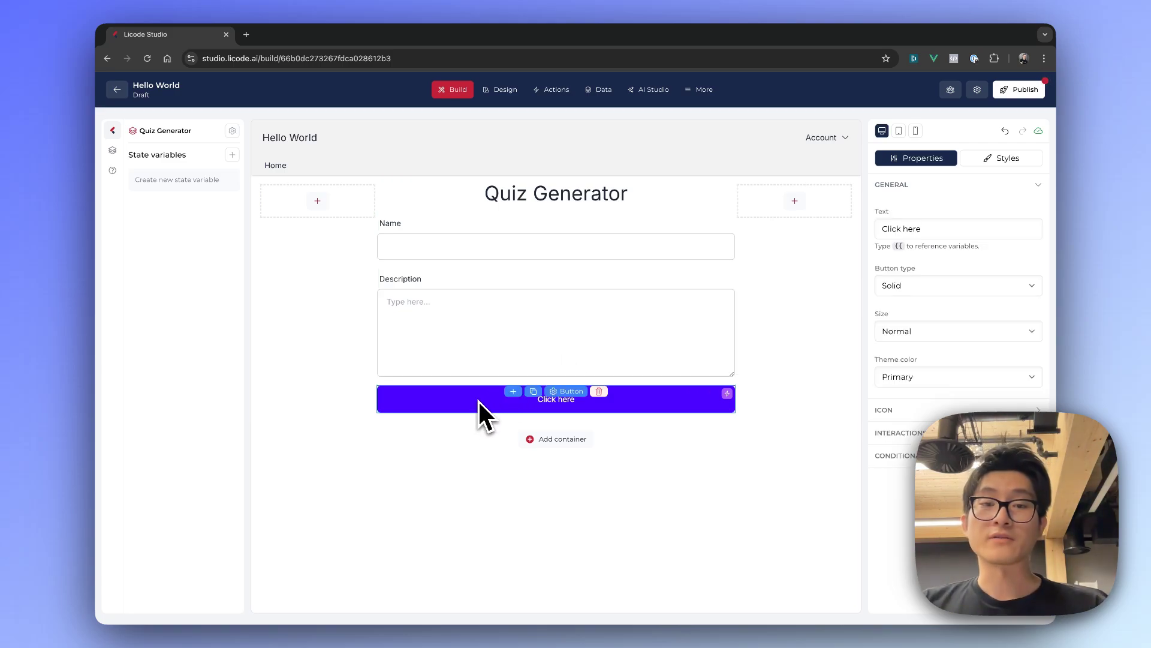